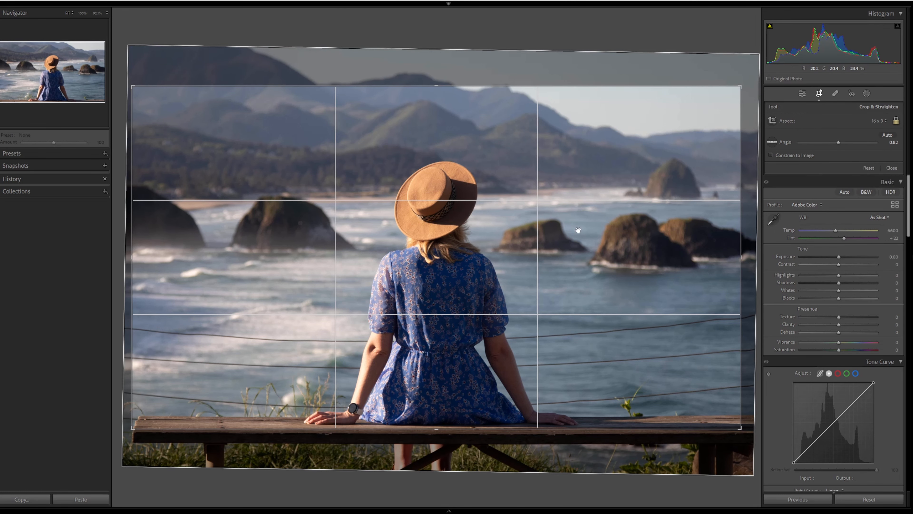
Step: Resize and reposition the crop frame around the woman on the bench, then apply the crop
{"action": "left_click_drag", "start_coordinate": [742, 429], "coordinate": [754, 436]}
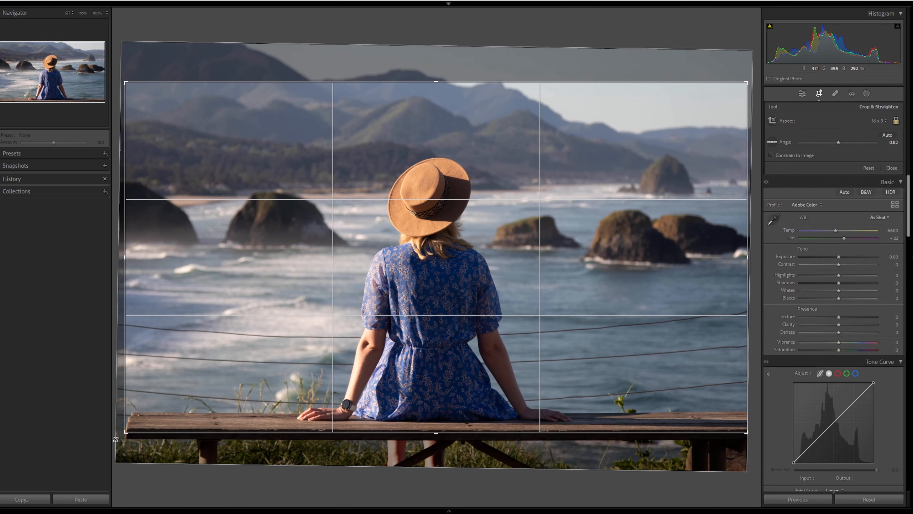
{"action": "left_click_drag", "start_coordinate": [434, 383], "coordinate": [433, 378]}
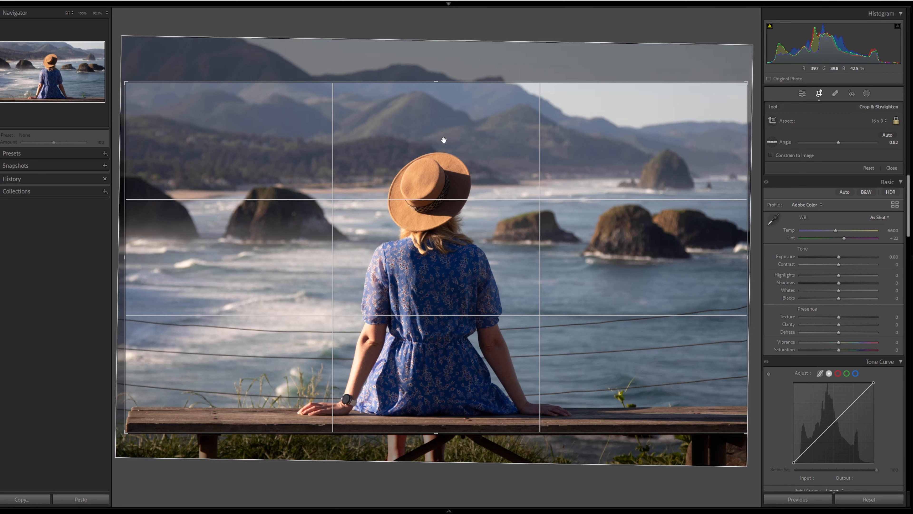
{"action": "key", "text": "Return"}
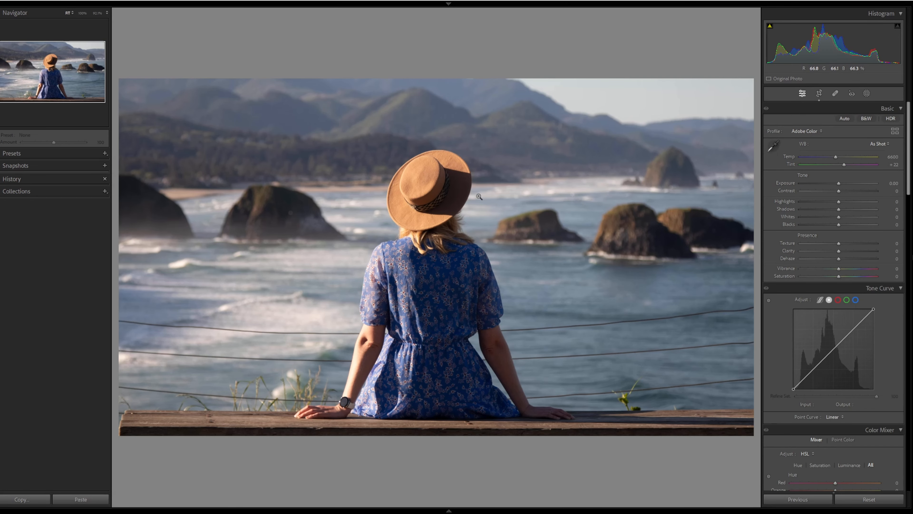
Step: Switch the photo to black and white and raise Exposure to +0.53
{"action": "left_click", "coordinate": [864, 119]}
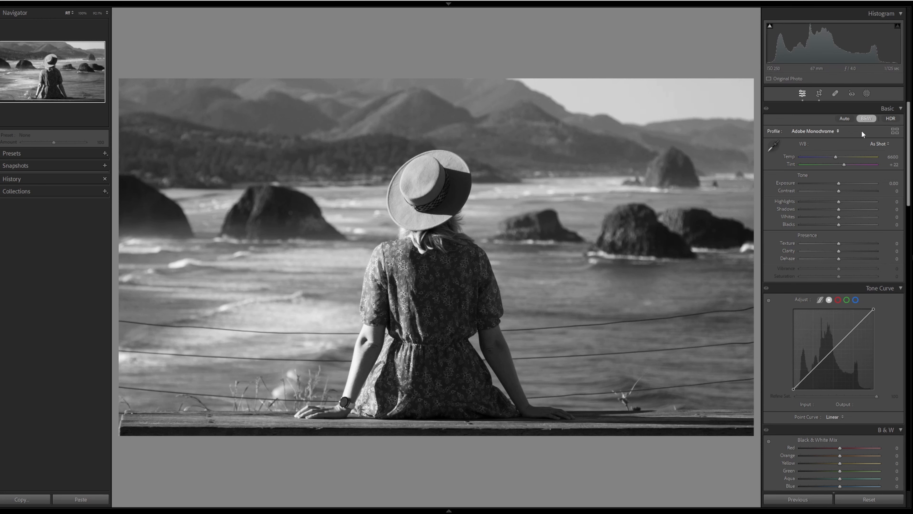
{"action": "left_click", "coordinate": [840, 183]}
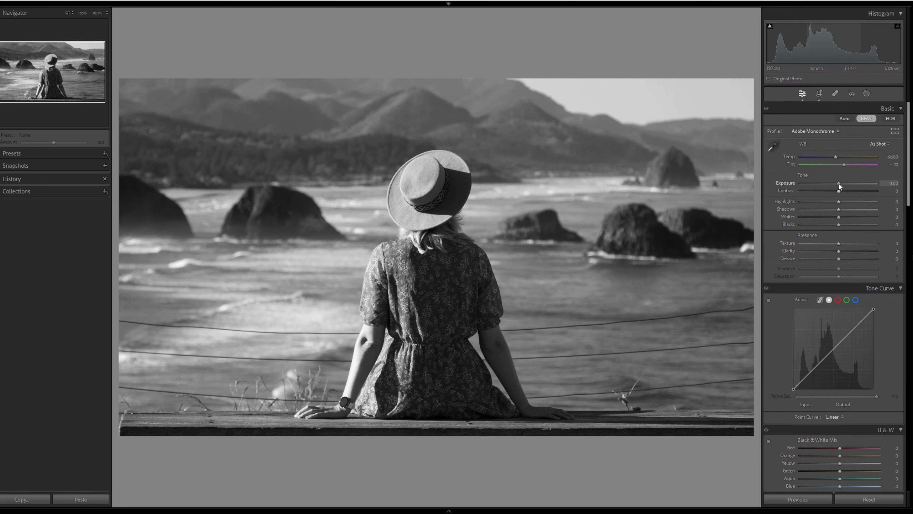
{"action": "left_click_drag", "start_coordinate": [839, 183], "coordinate": [841, 183]}
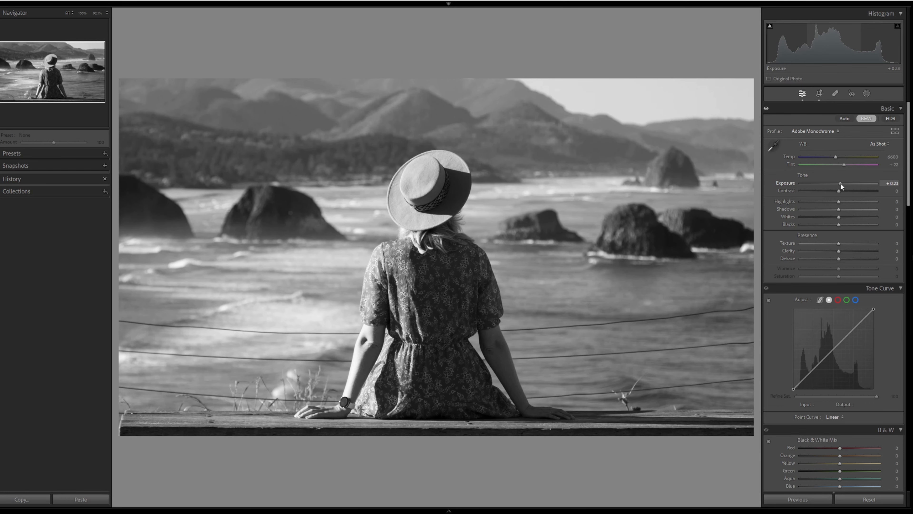
{"action": "left_click_drag", "start_coordinate": [841, 182], "coordinate": [843, 183]}
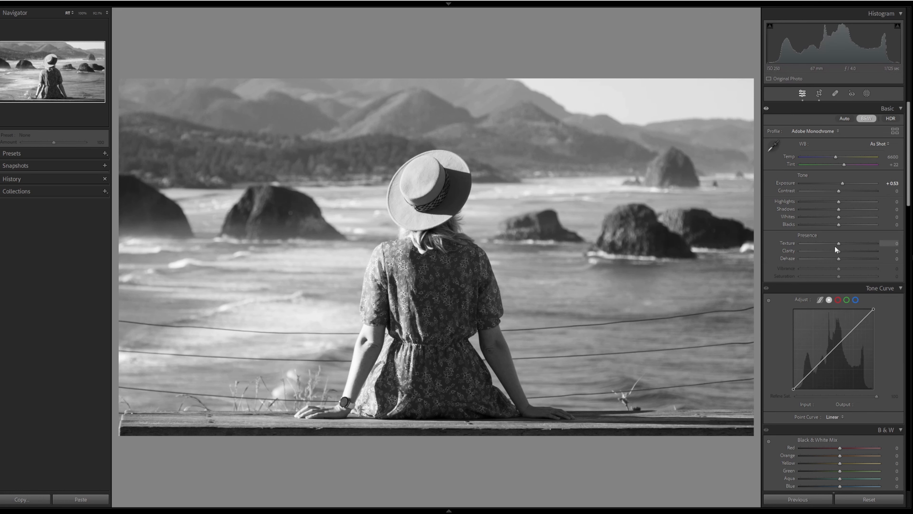
Step: Lower the Blacks to -21 and set Clarity to -30
{"action": "left_click_drag", "start_coordinate": [839, 225], "coordinate": [833, 226]}
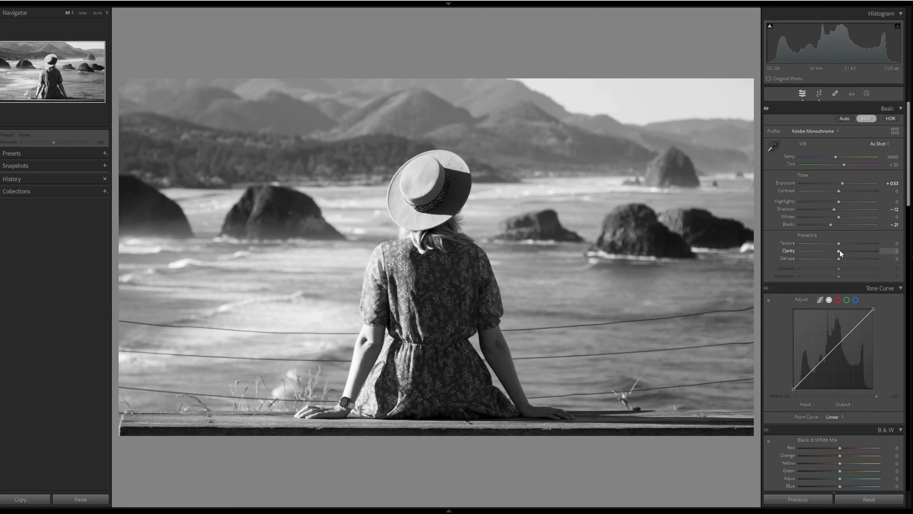
{"action": "mouse_move", "coordinate": [840, 250]}
{"action": "left_mouse_down"}
{"action": "mouse_move", "coordinate": [862, 249]}
{"action": "mouse_move", "coordinate": [826, 251]}
{"action": "left_mouse_up"}
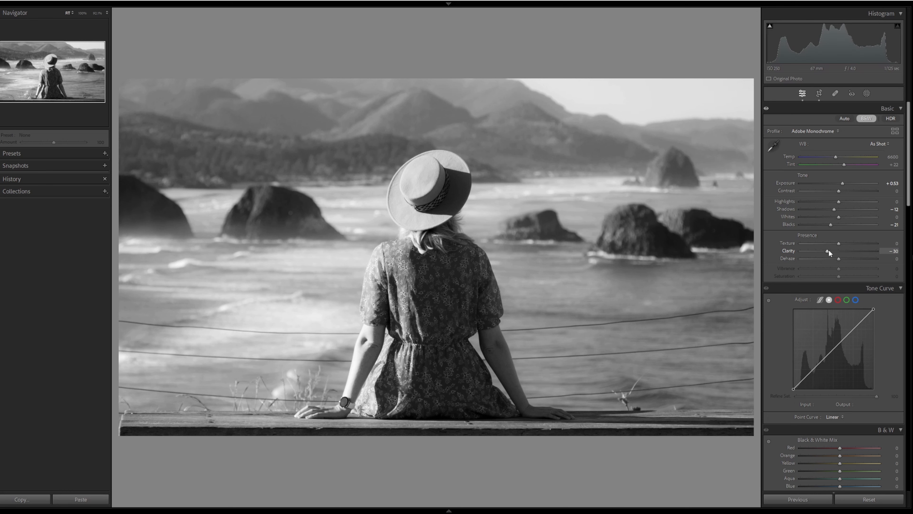
Step: Switch the photo back to color and set Clarity to -27
{"action": "left_click", "coordinate": [866, 119]}
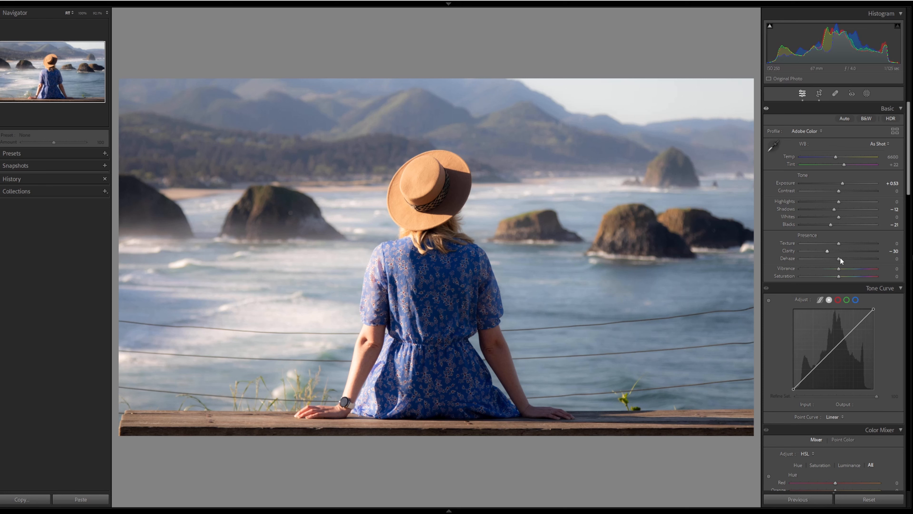
{"action": "left_click_drag", "start_coordinate": [832, 251], "coordinate": [852, 251]}
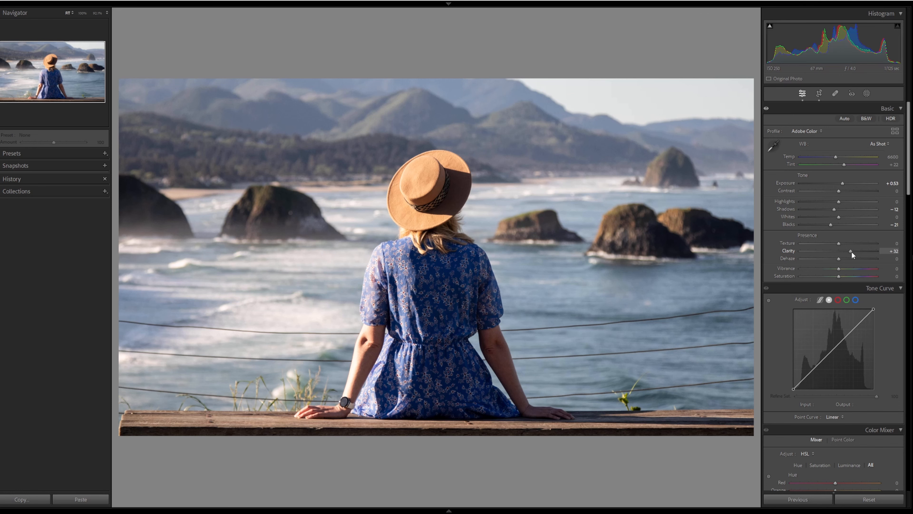
{"action": "left_click_drag", "start_coordinate": [852, 251], "coordinate": [828, 254]}
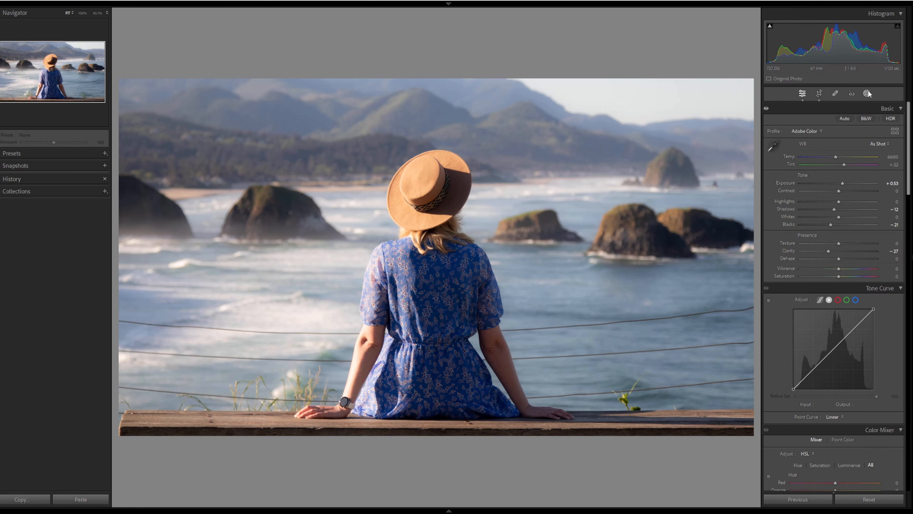
Step: Create a mask covering the entire person using the People mask option
{"action": "key", "text": "shift+w"}
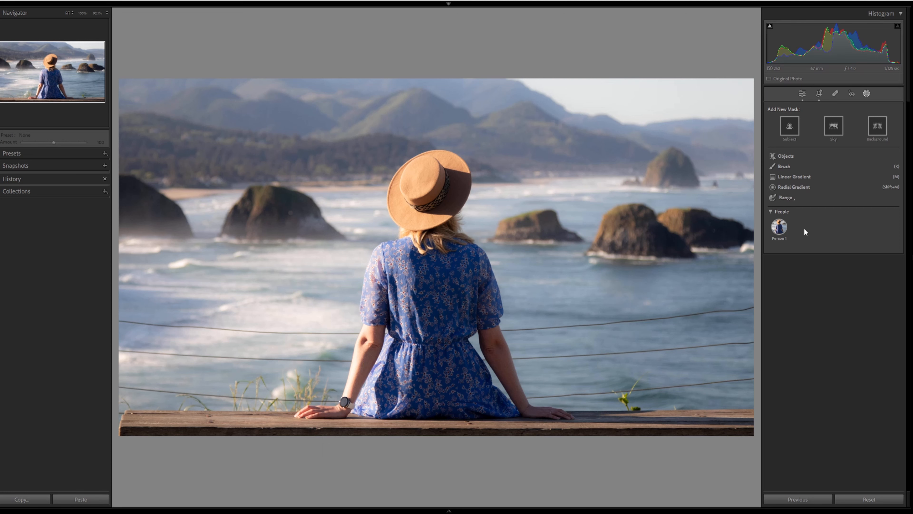
{"action": "left_click", "coordinate": [784, 232]}
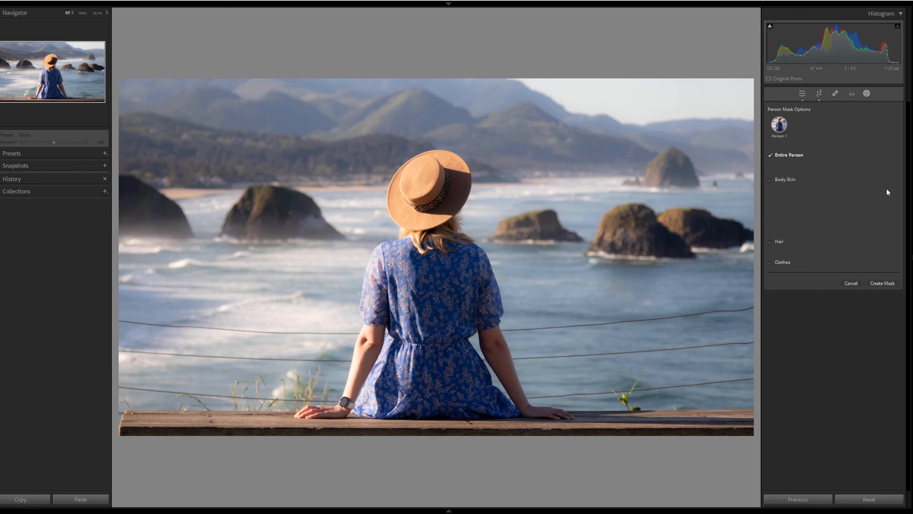
{"action": "left_click", "coordinate": [886, 211]}
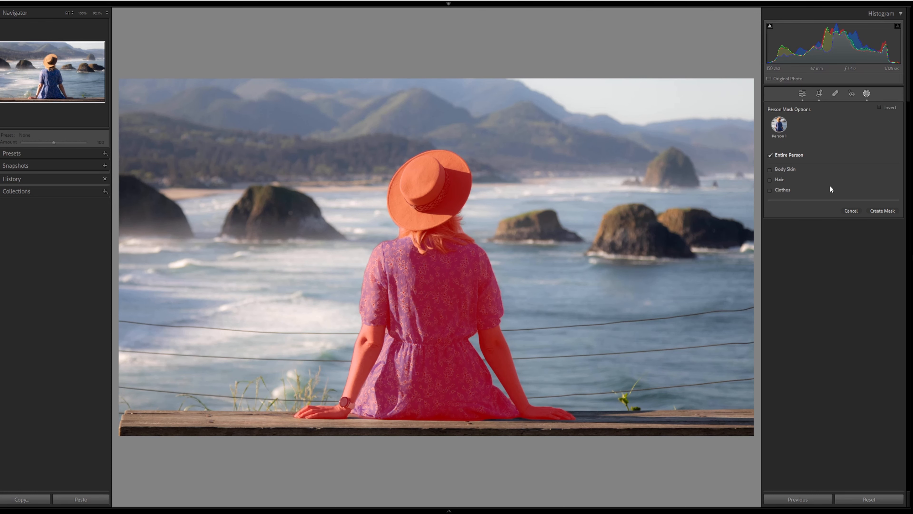
{"action": "left_click", "coordinate": [881, 209]}
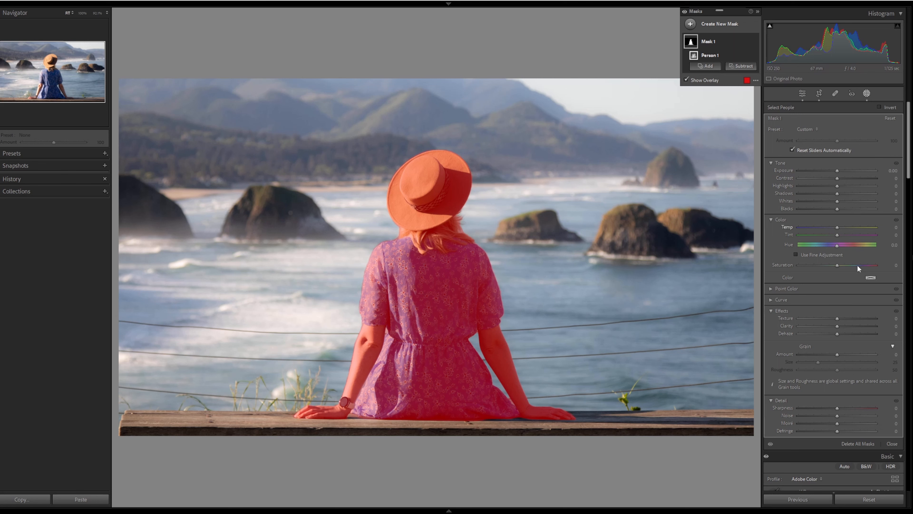
Step: Set the person mask's Clarity to 40 and Texture to 25
{"action": "left_click_drag", "start_coordinate": [839, 328], "coordinate": [855, 331]}
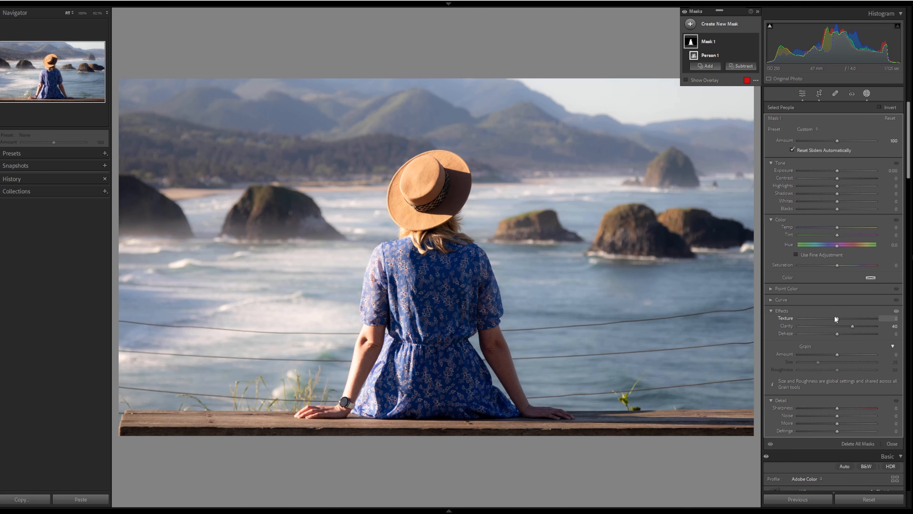
{"action": "left_click_drag", "start_coordinate": [836, 320], "coordinate": [842, 319]}
Step: Add a new mask selecting the woman's hat as an object
{"action": "left_click", "coordinate": [725, 23]}
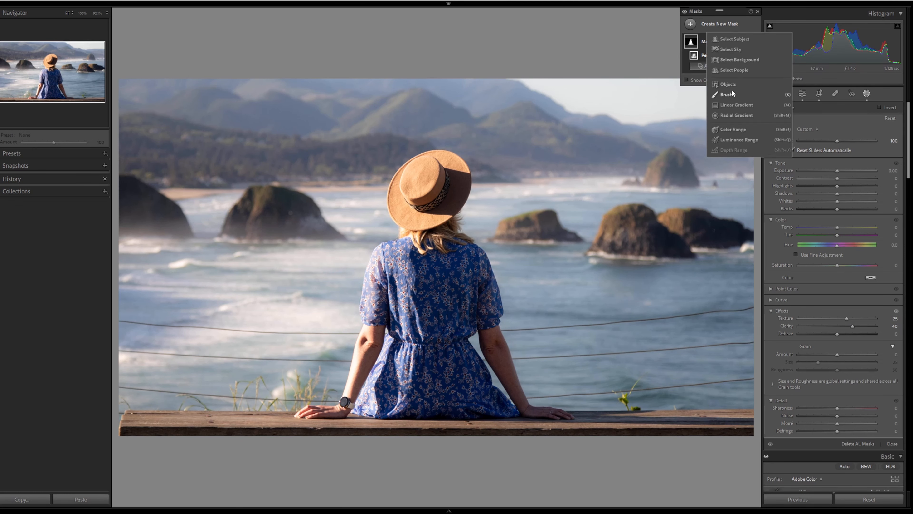
{"action": "left_click", "coordinate": [733, 71]}
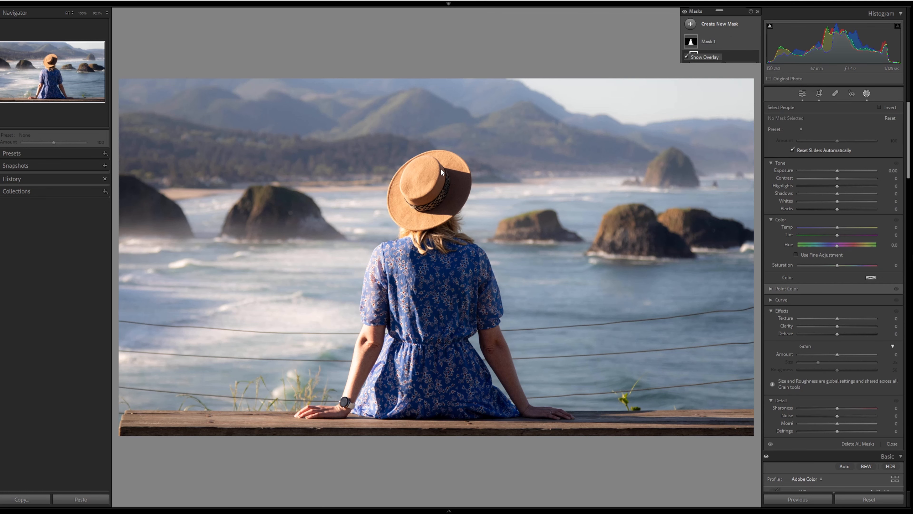
{"action": "mouse_move", "coordinate": [439, 167]}
{"action": "left_mouse_down"}
{"action": "mouse_move", "coordinate": [421, 166]}
{"action": "mouse_move", "coordinate": [399, 198]}
{"action": "mouse_move", "coordinate": [433, 209]}
{"action": "mouse_move", "coordinate": [449, 183]}
{"action": "left_mouse_up"}
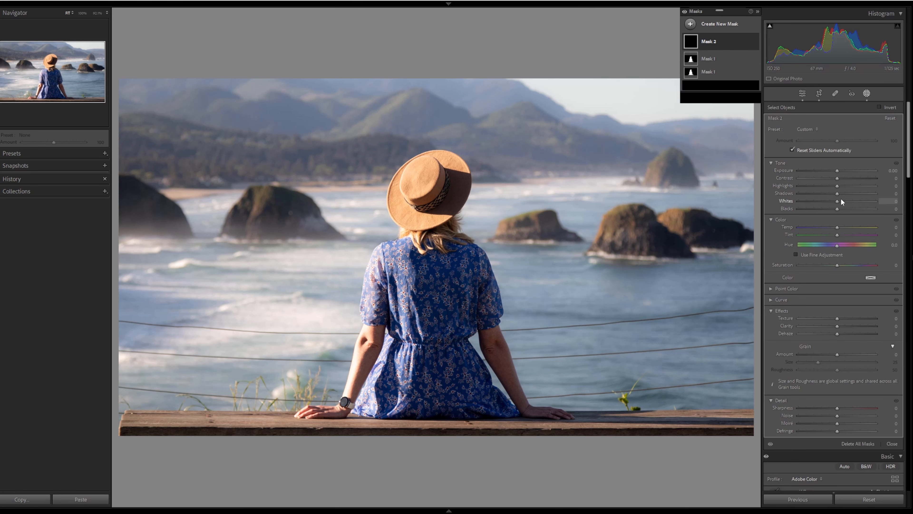
Step: Lower the hat mask's Blacks to -11 and Exposure to -0.05
{"action": "left_click_drag", "start_coordinate": [838, 227], "coordinate": [851, 230]}
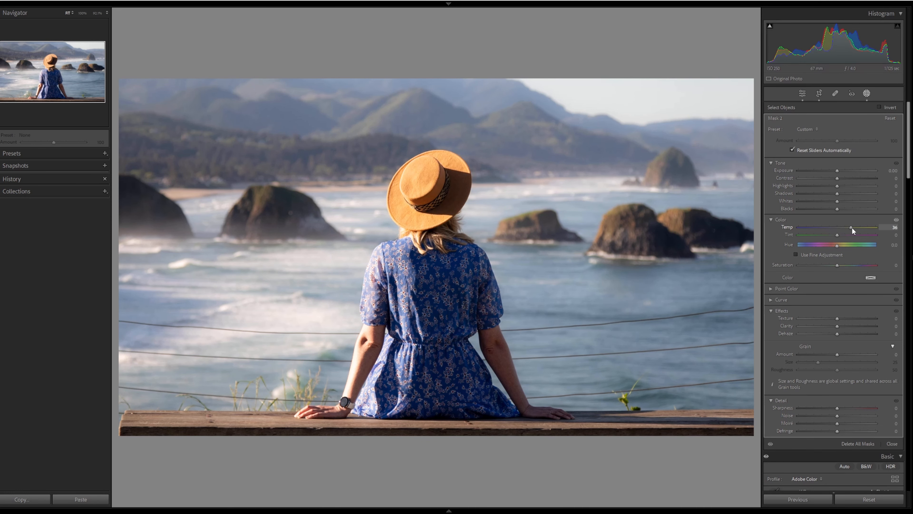
{"action": "double_click", "coordinate": [840, 227]}
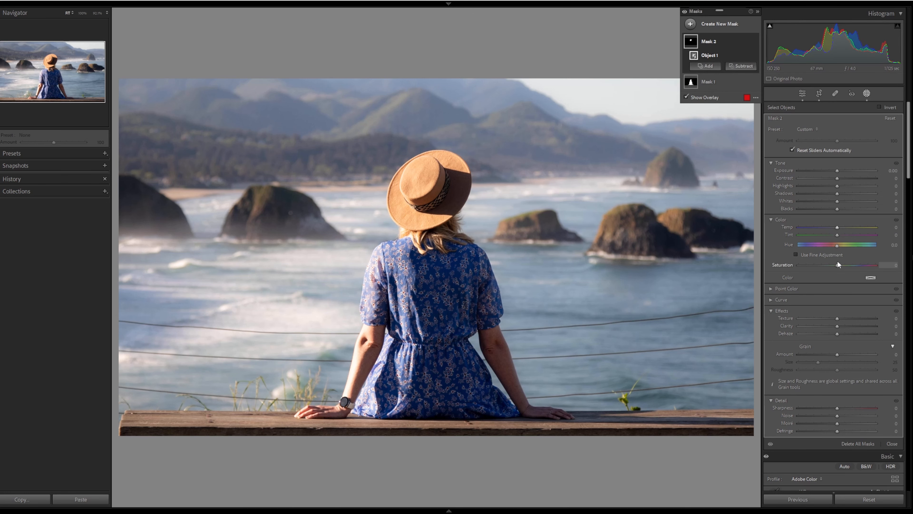
{"action": "left_click_drag", "start_coordinate": [839, 211], "coordinate": [832, 209]}
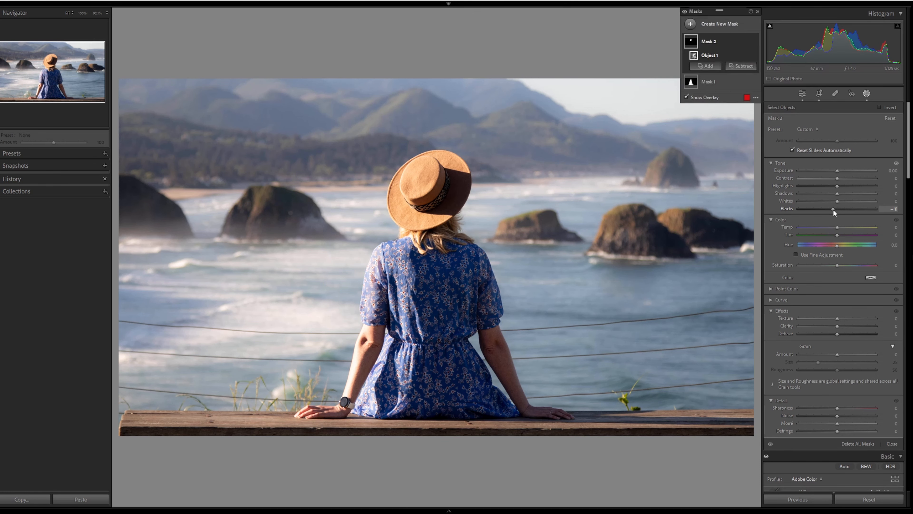
{"action": "left_click_drag", "start_coordinate": [834, 169], "coordinate": [831, 169]}
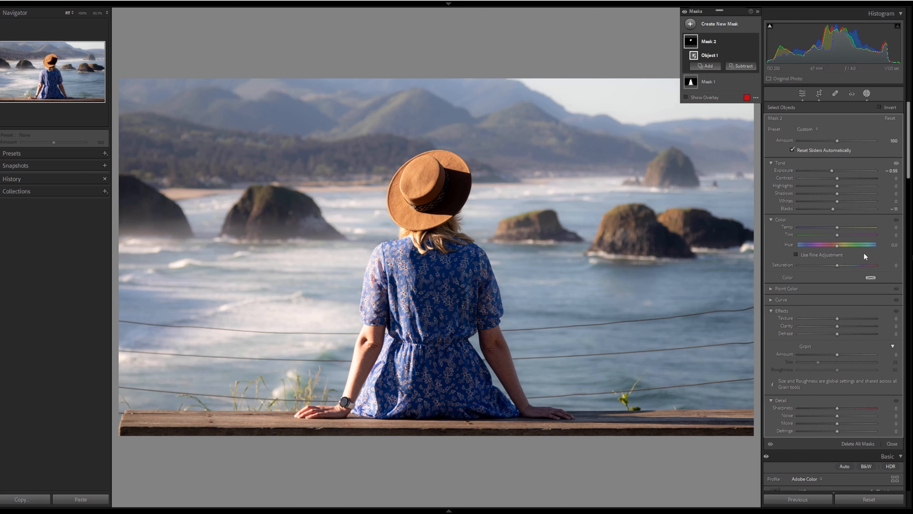
Step: Set the hat mask's Saturation to 12 and Dehaze to 17
{"action": "left_click", "coordinate": [839, 265]}
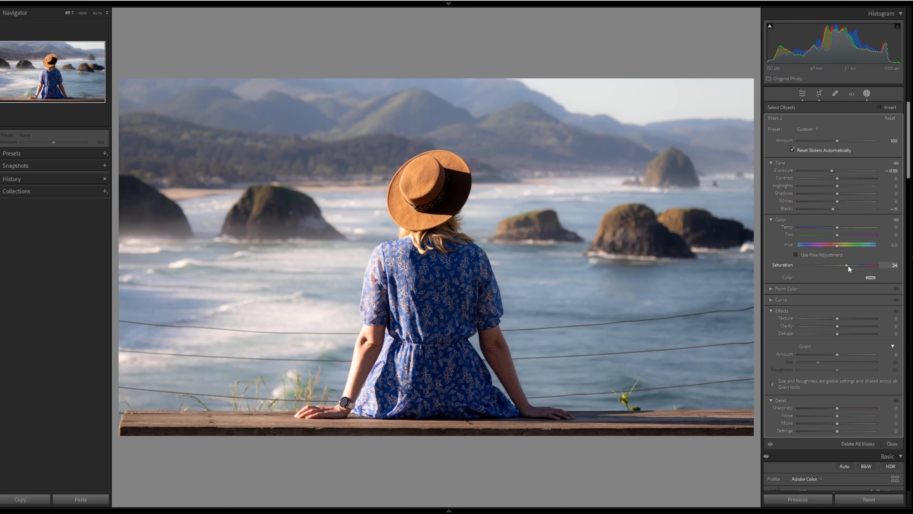
{"action": "left_click_drag", "start_coordinate": [844, 265], "coordinate": [842, 265]}
{"action": "left_click", "coordinate": [838, 334]}
{"action": "left_click_drag", "start_coordinate": [842, 334], "coordinate": [843, 335]}
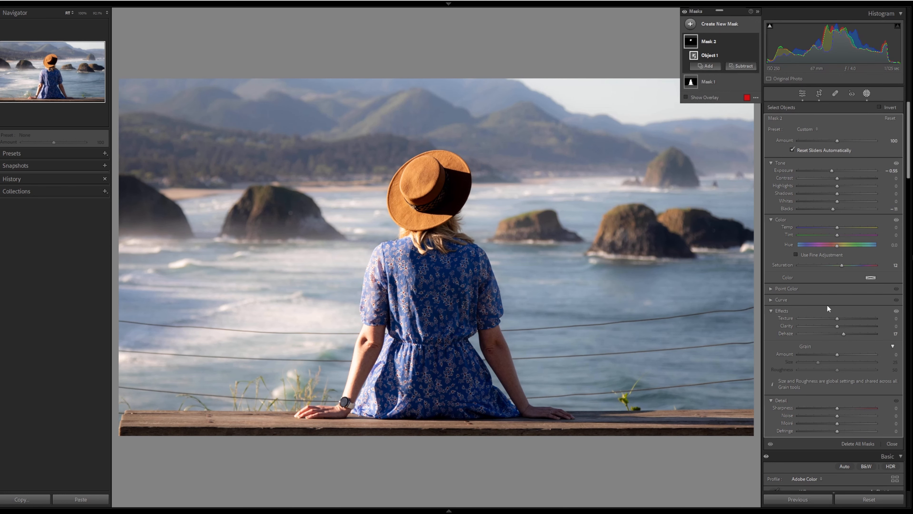
Step: Toggle the before/after comparison view on and off
{"action": "key", "text": "y"}
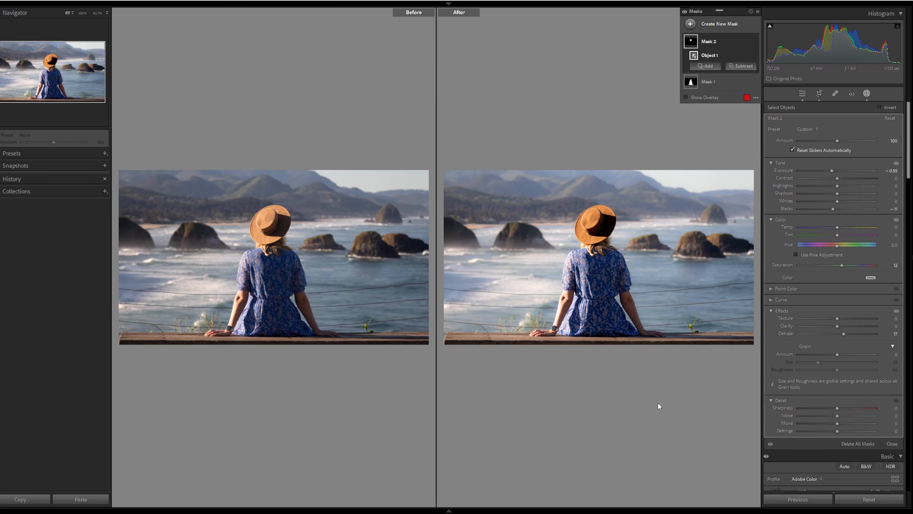
{"action": "key", "text": "y"}
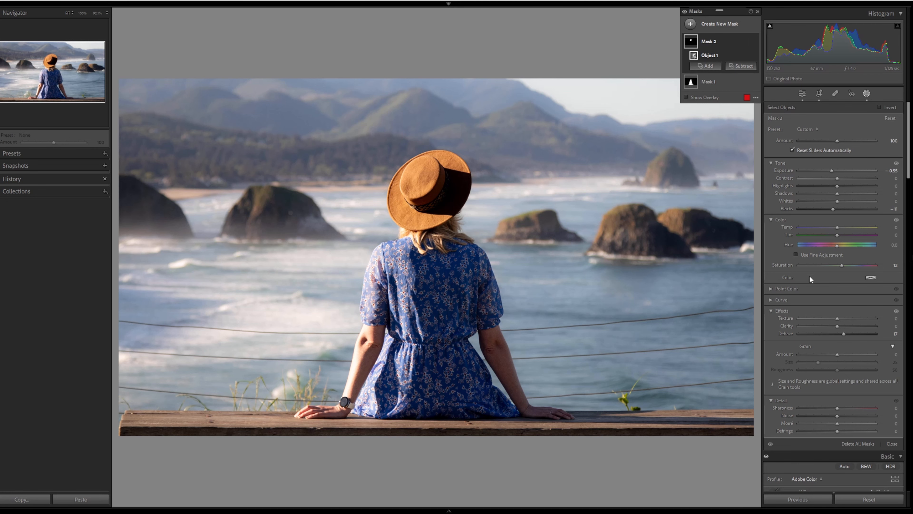
Step: Try warming the hat mask's Temp, return it to neutral, and leave the masking tool
{"action": "left_click_drag", "start_coordinate": [838, 227], "coordinate": [838, 227]}
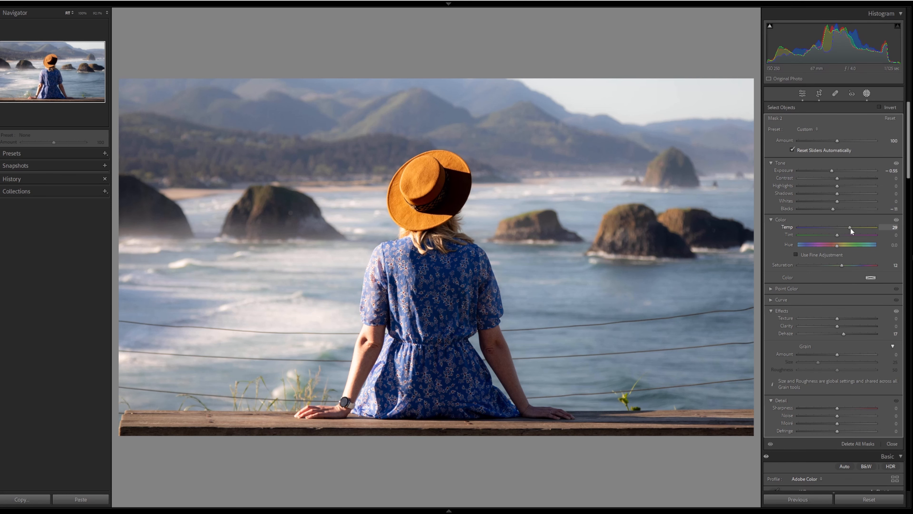
{"action": "left_click_drag", "start_coordinate": [847, 229], "coordinate": [842, 230]}
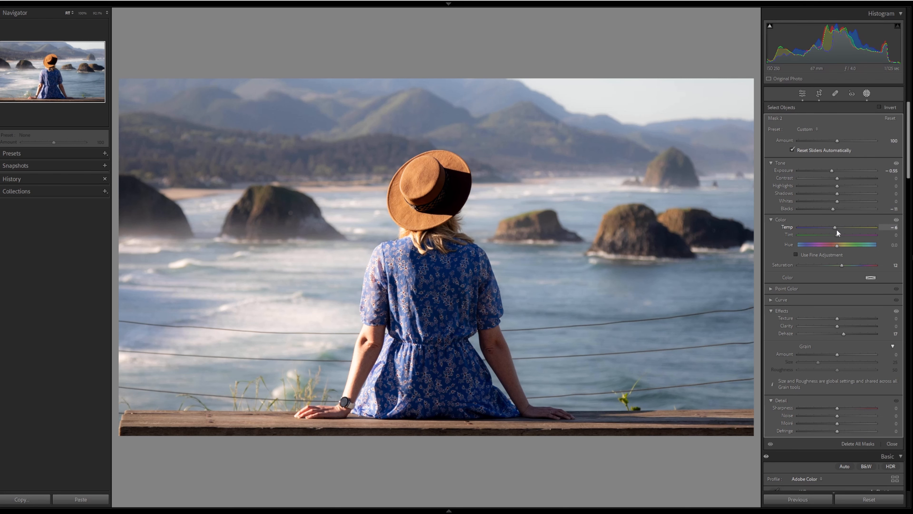
{"action": "left_click_drag", "start_coordinate": [837, 229], "coordinate": [837, 229]}
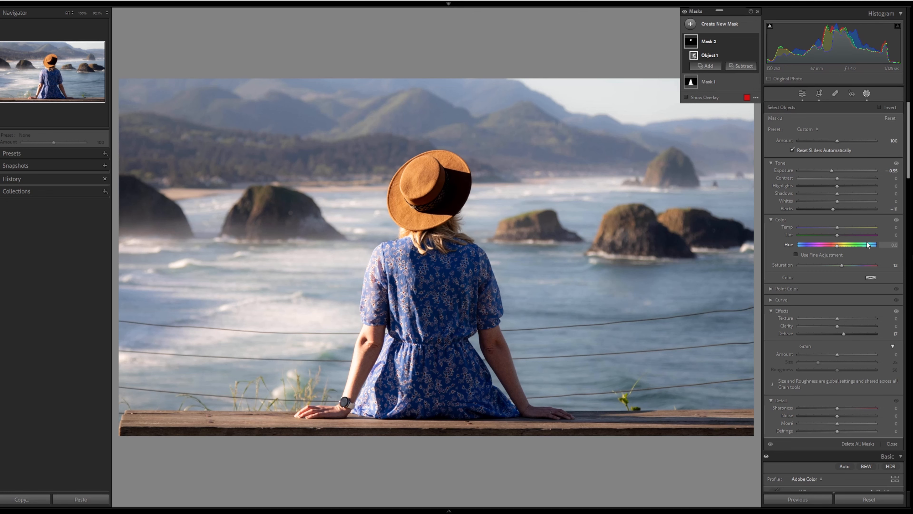
{"action": "key", "text": "Escape"}
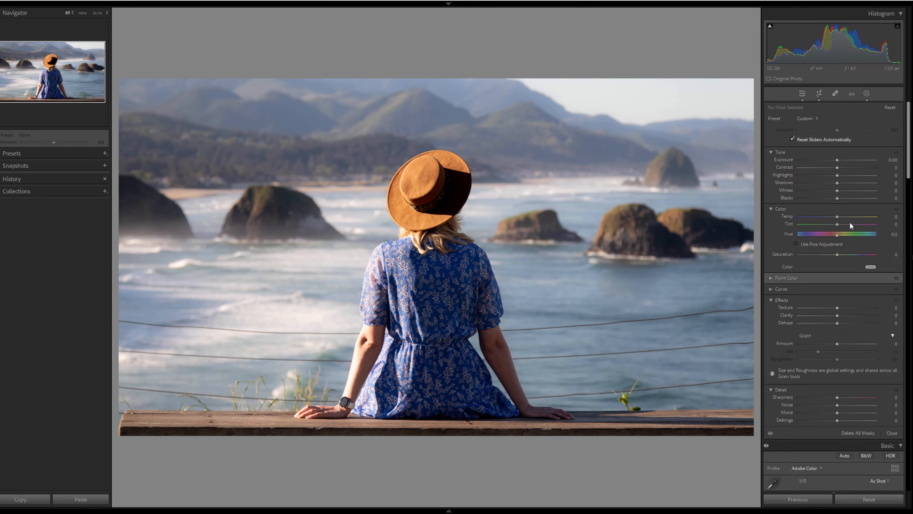
Step: Set the Calibration saturation of the Blue primary to +19, Green to +15 and Red to +17
{"action": "scroll", "coordinate": [850, 225], "scroll_direction": "down", "scroll_amount": 10}
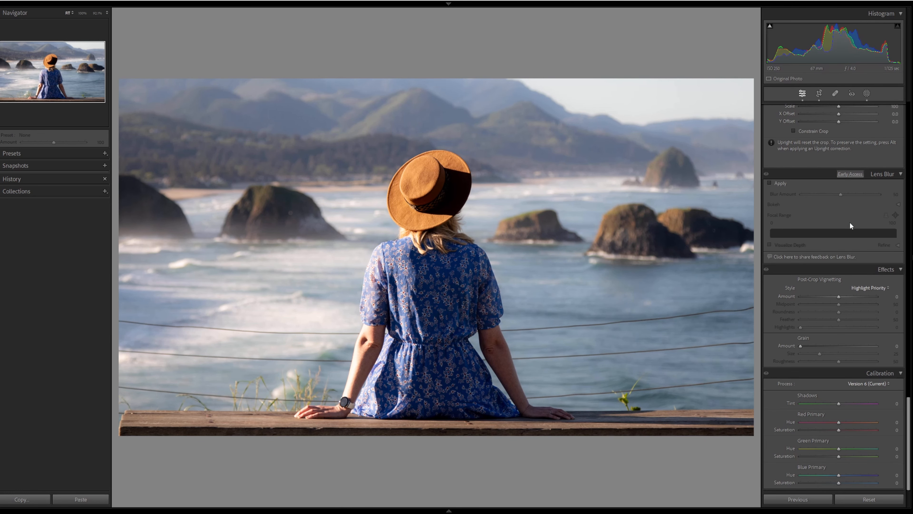
{"action": "left_click", "coordinate": [845, 482]}
{"action": "left_click", "coordinate": [844, 456]}
{"action": "left_click", "coordinate": [845, 431]}
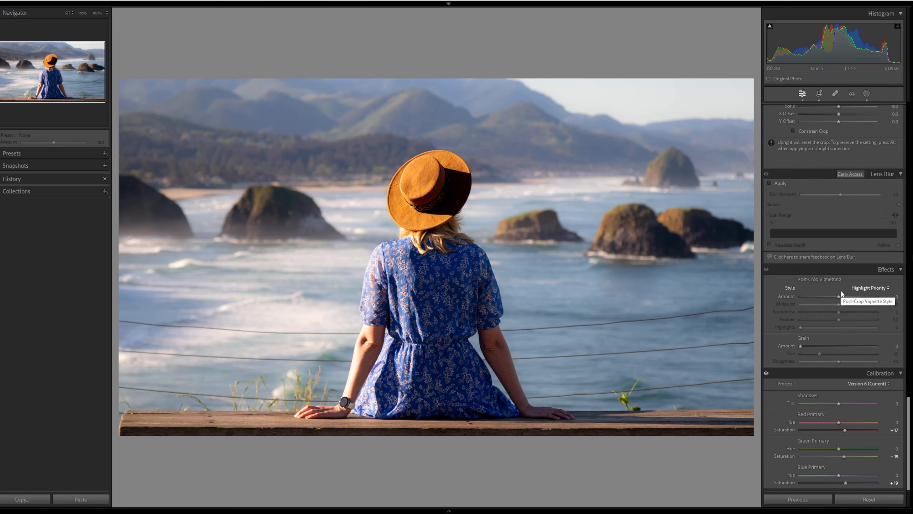
Step: Raise the Whites to +6 in the Basic panel
{"action": "scroll", "coordinate": [842, 293], "scroll_direction": "up", "scroll_amount": 15}
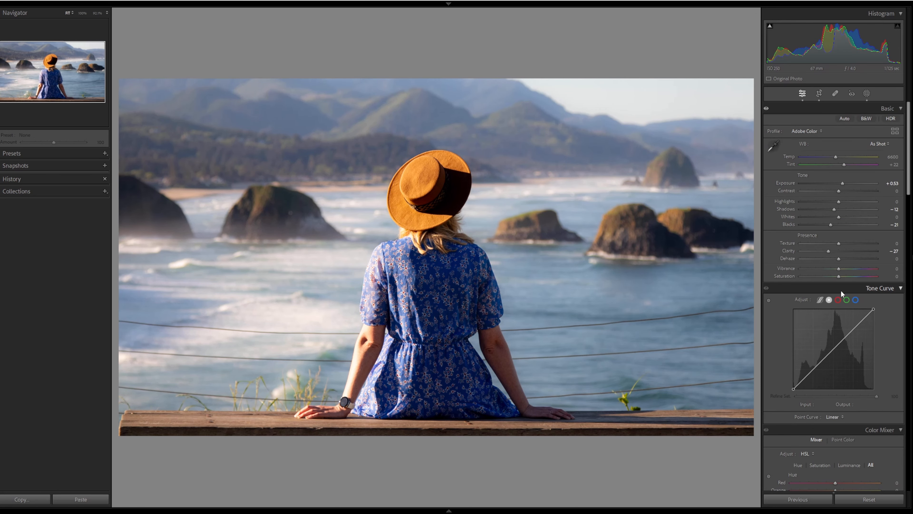
{"action": "left_click", "coordinate": [840, 217]}
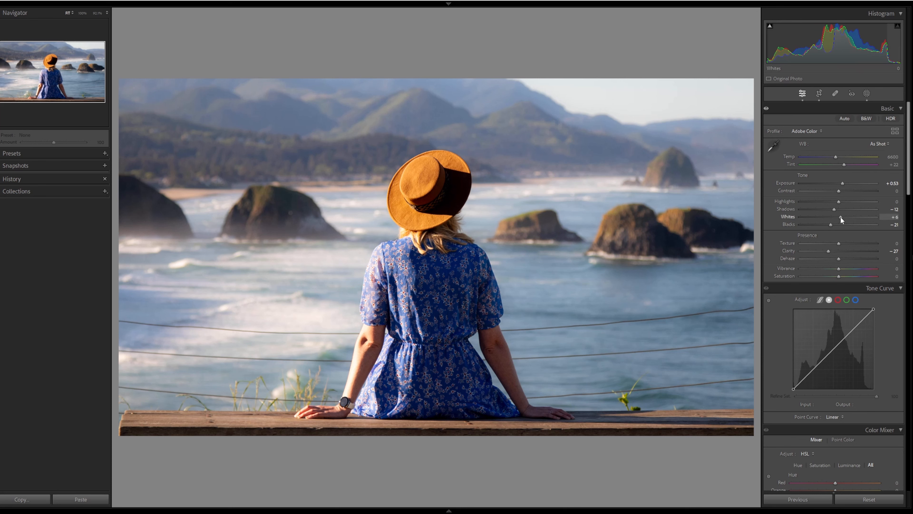
Step: Raise the Whites to +39 in the Basic panel
{"action": "left_click_drag", "start_coordinate": [846, 217], "coordinate": [852, 217]}
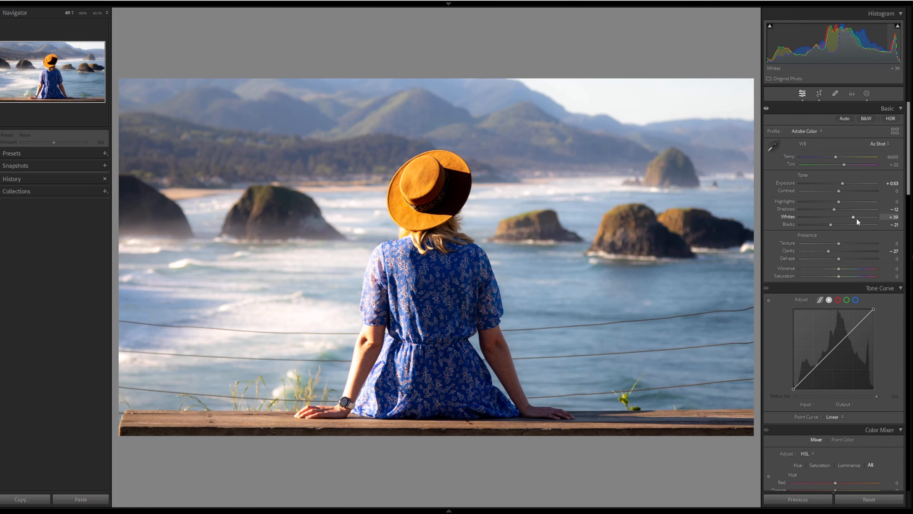
{"action": "left_click_drag", "start_coordinate": [851, 217], "coordinate": [851, 217]}
{"action": "left_click_drag", "start_coordinate": [852, 217], "coordinate": [853, 216]}
Step: Open the masking tool and duplicate and invert the person mask Mask 1
{"action": "key", "text": "shift+w"}
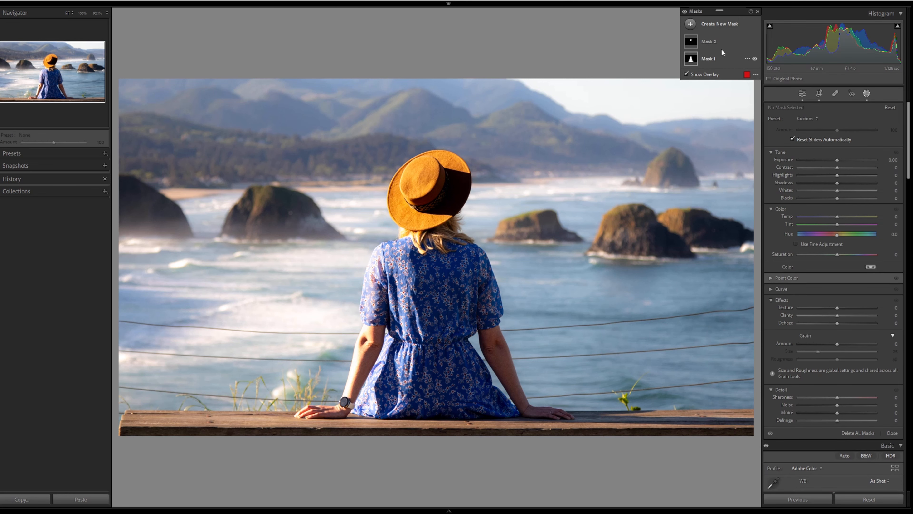
{"action": "right_click", "coordinate": [744, 59]}
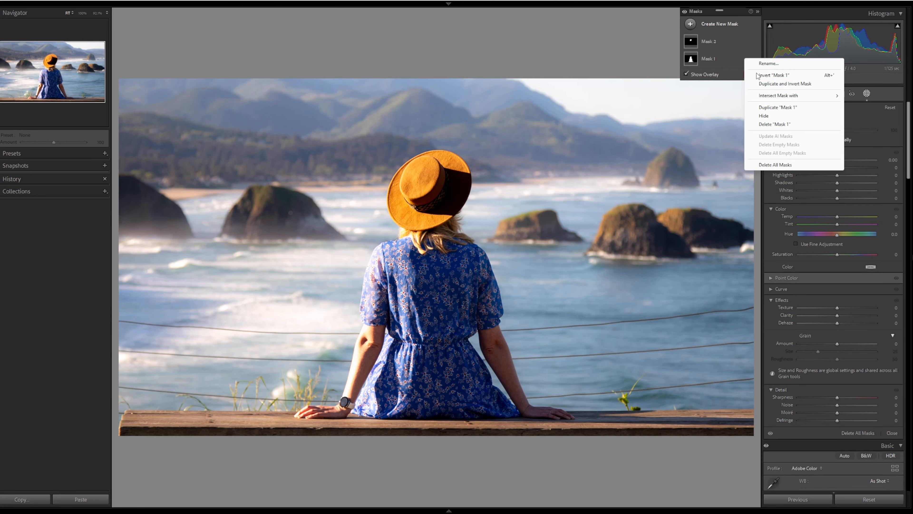
{"action": "left_click", "coordinate": [785, 84]}
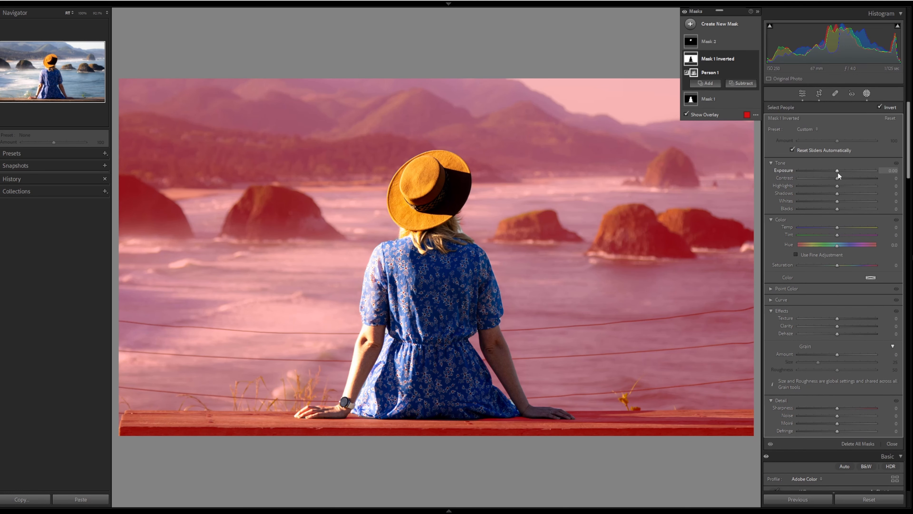
Step: Set the inverted mask's Exposure to 0.08 and lower its Blacks slightly
{"action": "left_click_drag", "start_coordinate": [838, 172], "coordinate": [838, 172]}
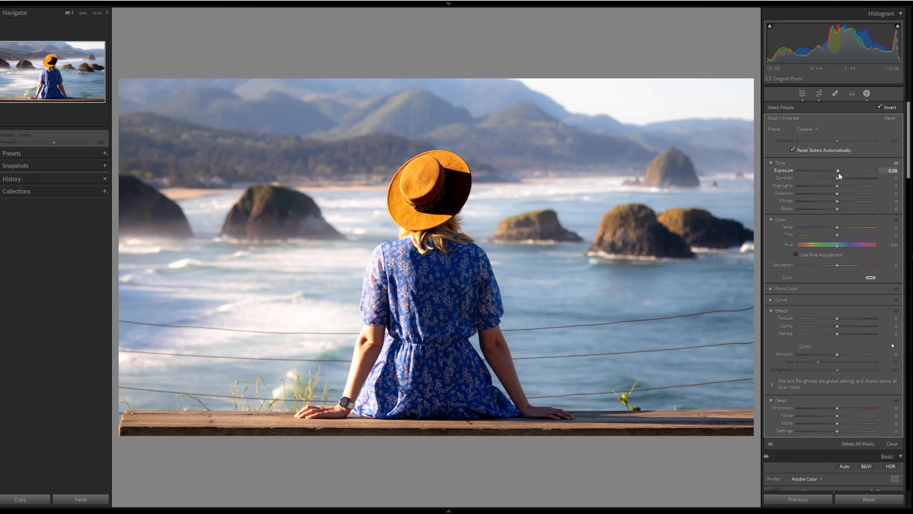
{"action": "left_click_drag", "start_coordinate": [837, 209], "coordinate": [832, 209]}
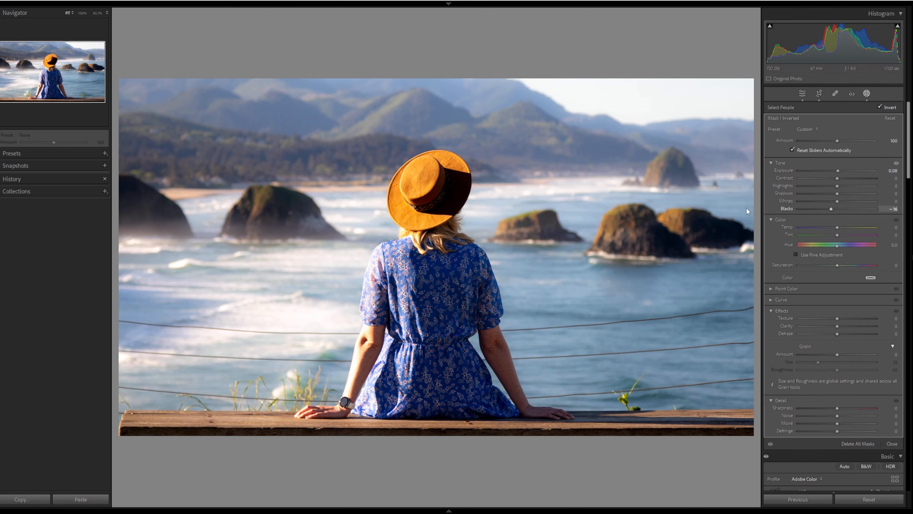
Step: Select Mask 2, lower its Saturation to -10, and leave the masking tool
{"action": "left_click", "coordinate": [727, 60]}
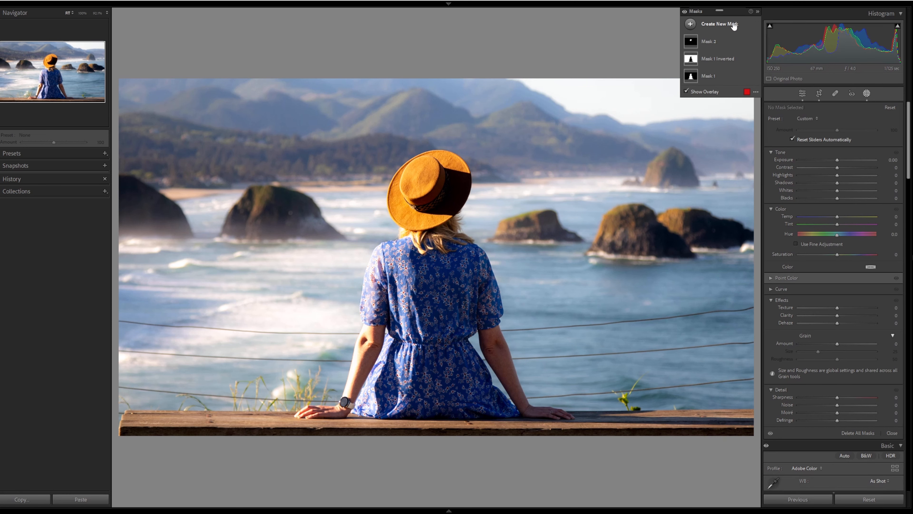
{"action": "left_click", "coordinate": [708, 42]}
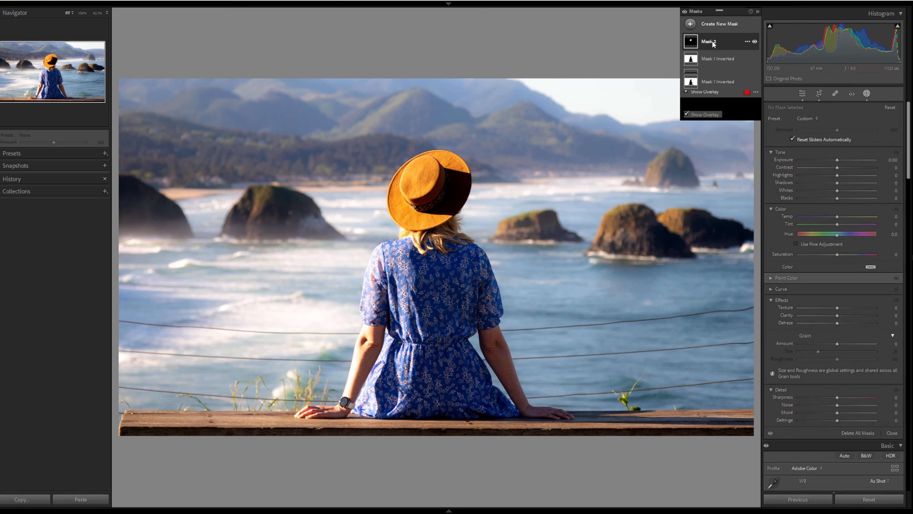
{"action": "left_click_drag", "start_coordinate": [842, 265], "coordinate": [837, 265]}
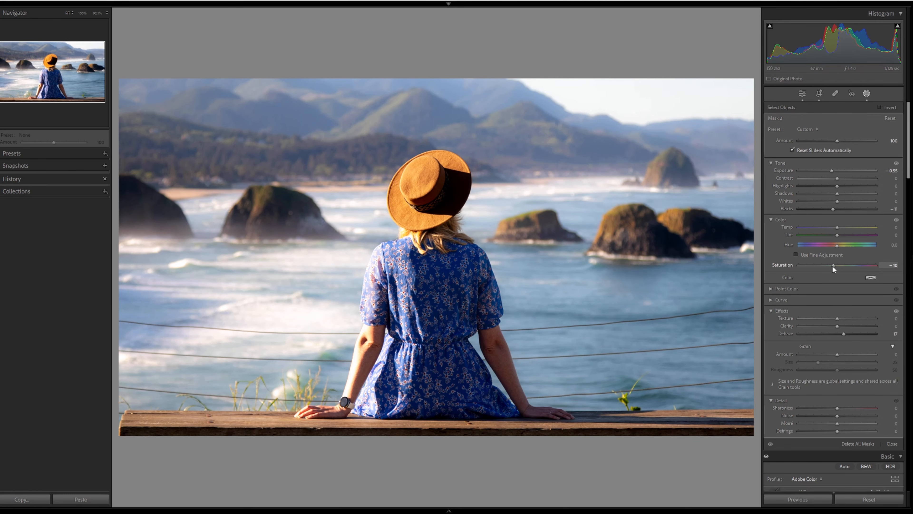
{"action": "key", "text": "Escape"}
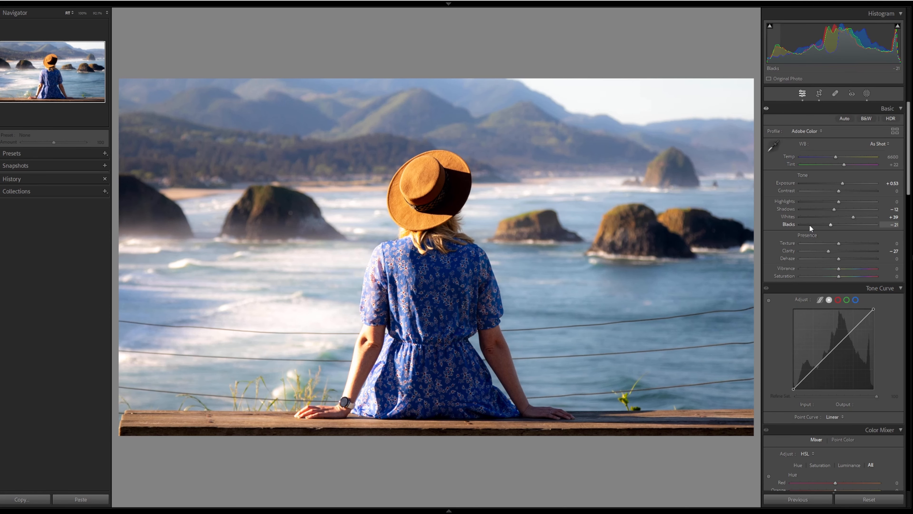
Step: Toggle the before/after comparison view on and off
{"action": "key", "text": "y"}
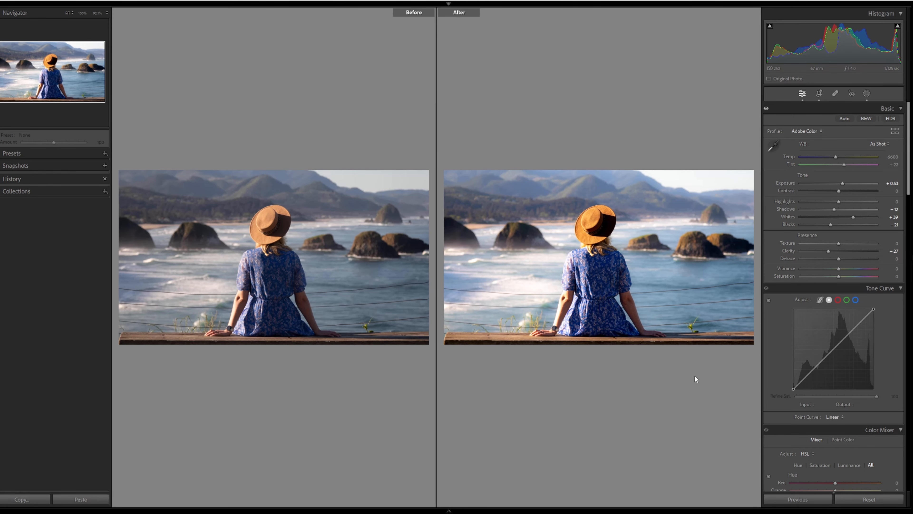
{"action": "key", "text": "y"}
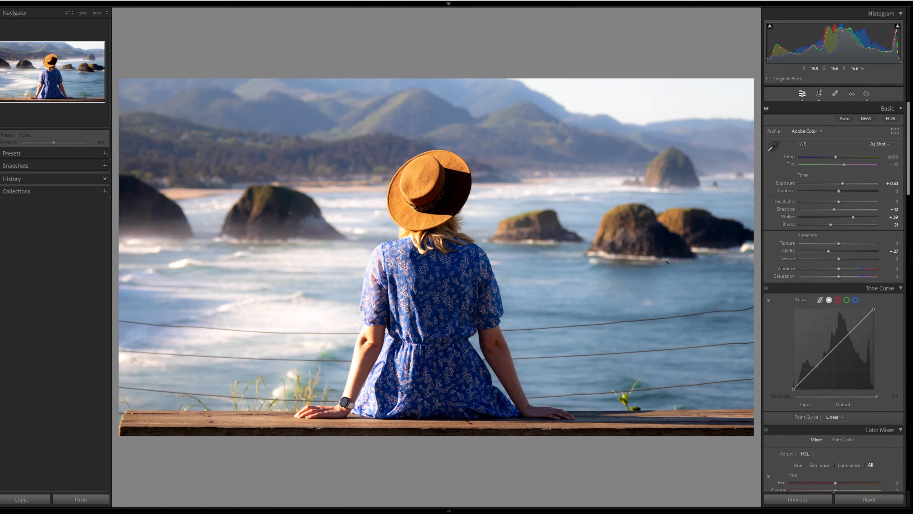
Step: Using targeted Color Mixer adjustments on the sea, set Aqua and Blue hue to -15 and -13, luminance to +14 and +13
{"action": "scroll", "coordinate": [833, 215], "scroll_direction": "down", "scroll_amount": 5}
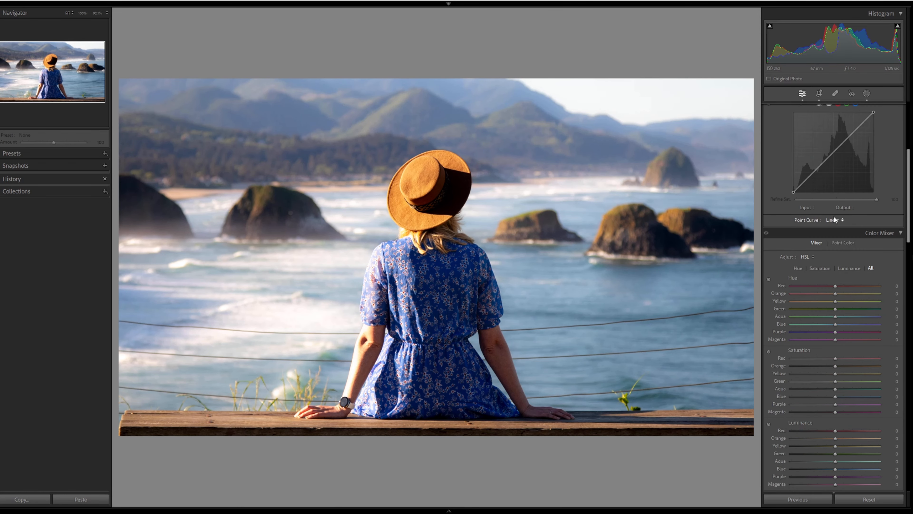
{"action": "scroll", "coordinate": [834, 220], "scroll_direction": "down", "scroll_amount": 3}
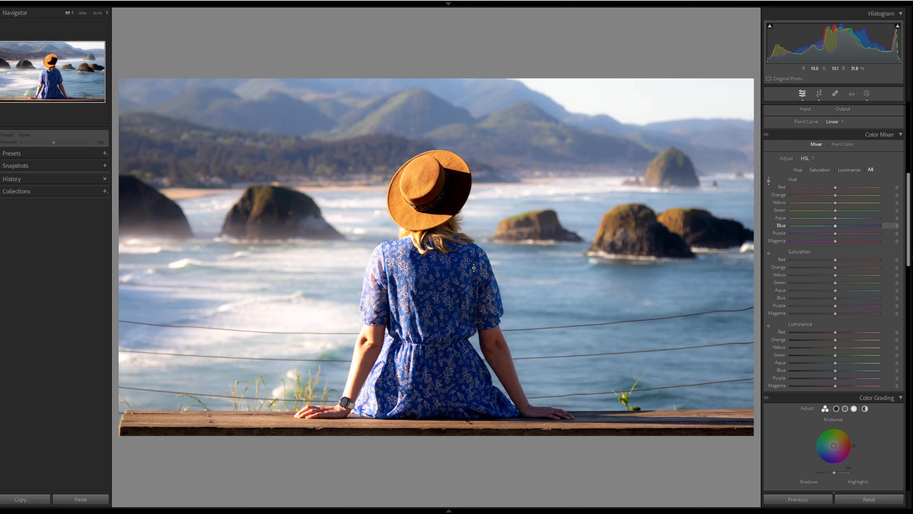
{"action": "left_click_drag", "start_coordinate": [538, 275], "coordinate": [538, 298]}
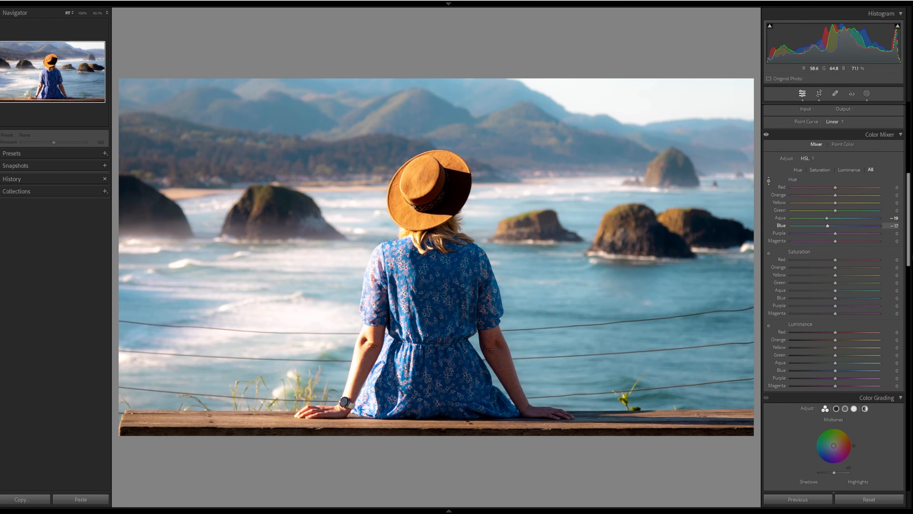
{"action": "left_click_drag", "start_coordinate": [537, 290], "coordinate": [560, 272]}
{"action": "left_click", "coordinate": [769, 325]}
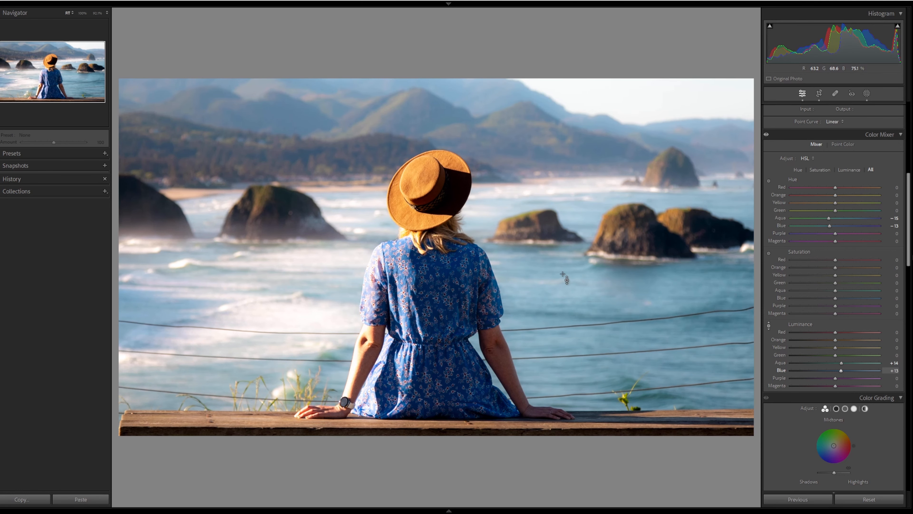
{"action": "key", "text": "Escape"}
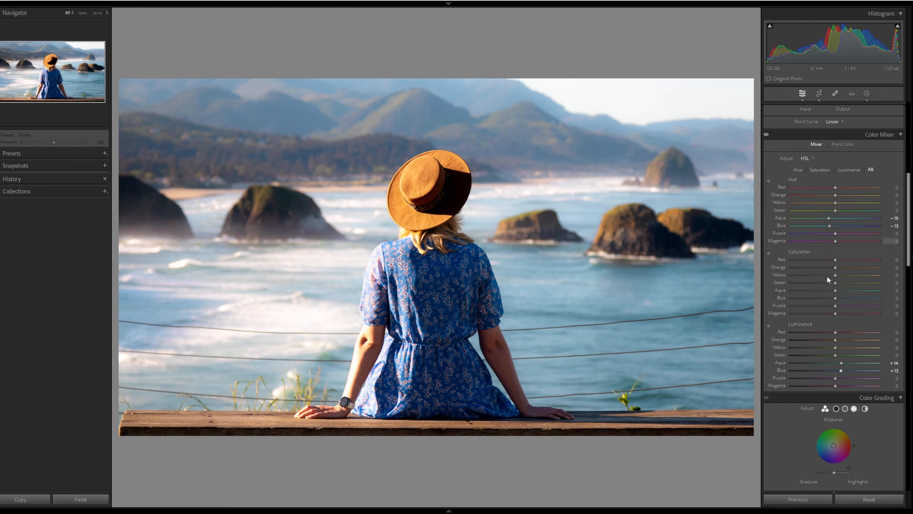
Step: Set the Post-Crop Vignetting Amount to -9 in the Effects panel
{"action": "scroll", "coordinate": [827, 278], "scroll_direction": "down", "scroll_amount": 10}
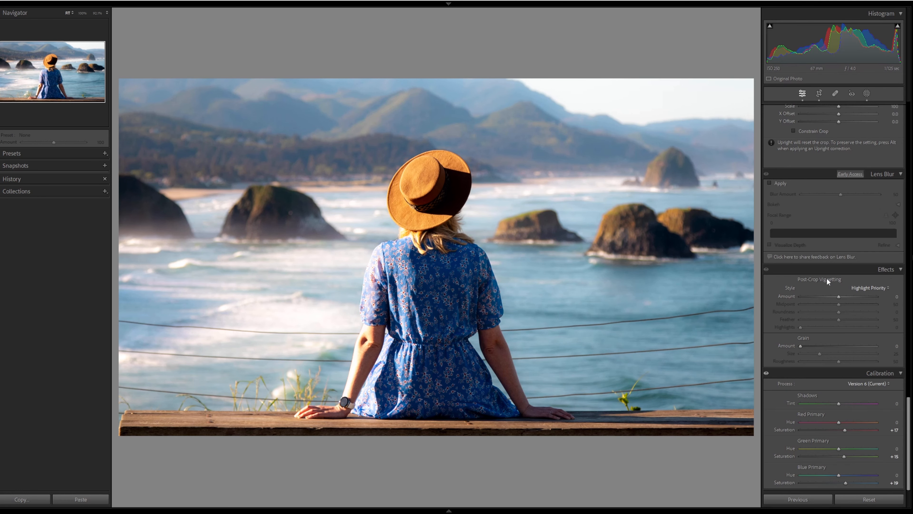
{"action": "left_click", "coordinate": [839, 297]}
{"action": "left_click_drag", "start_coordinate": [835, 297], "coordinate": [829, 297]}
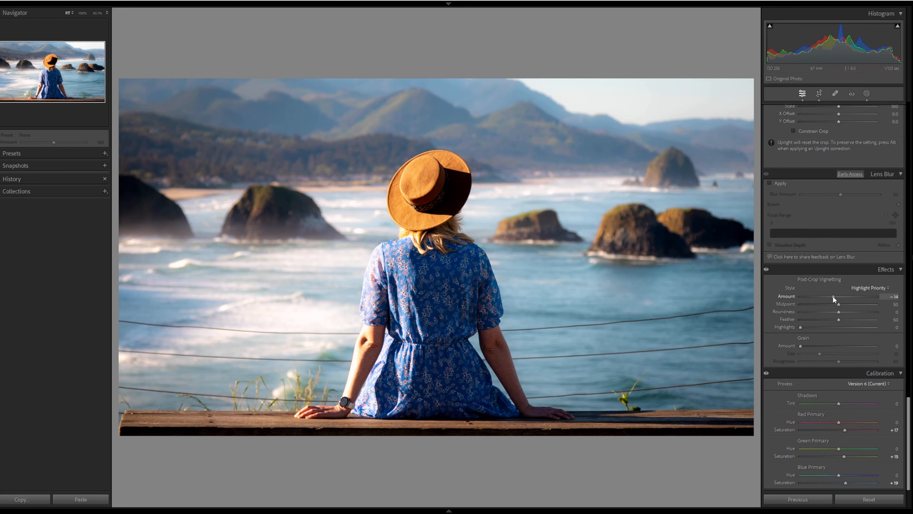
{"action": "mouse_move", "coordinate": [834, 296]}
{"action": "left_mouse_down"}
{"action": "mouse_move", "coordinate": [845, 295]}
{"action": "mouse_move", "coordinate": [834, 296]}
{"action": "left_mouse_up"}
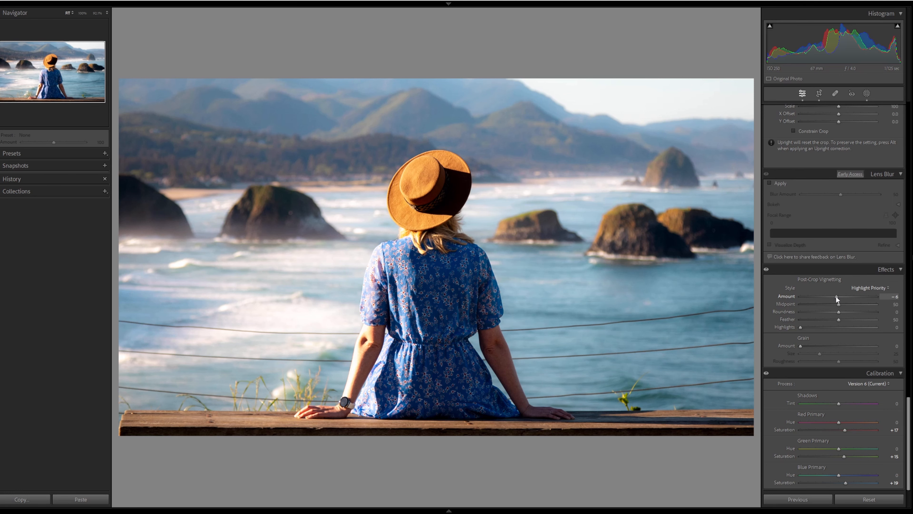
{"action": "left_click_drag", "start_coordinate": [835, 295], "coordinate": [835, 296]}
Step: Switch to the before/after comparison view
{"action": "key", "text": "y"}
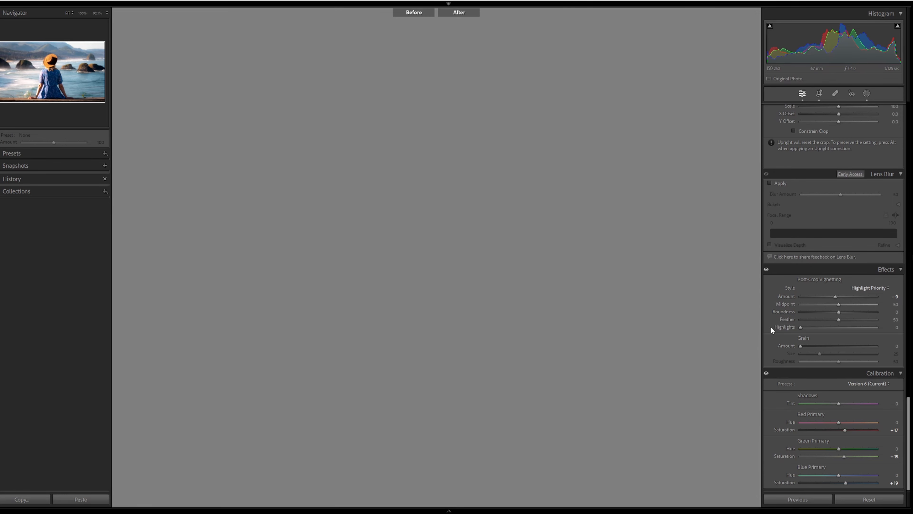